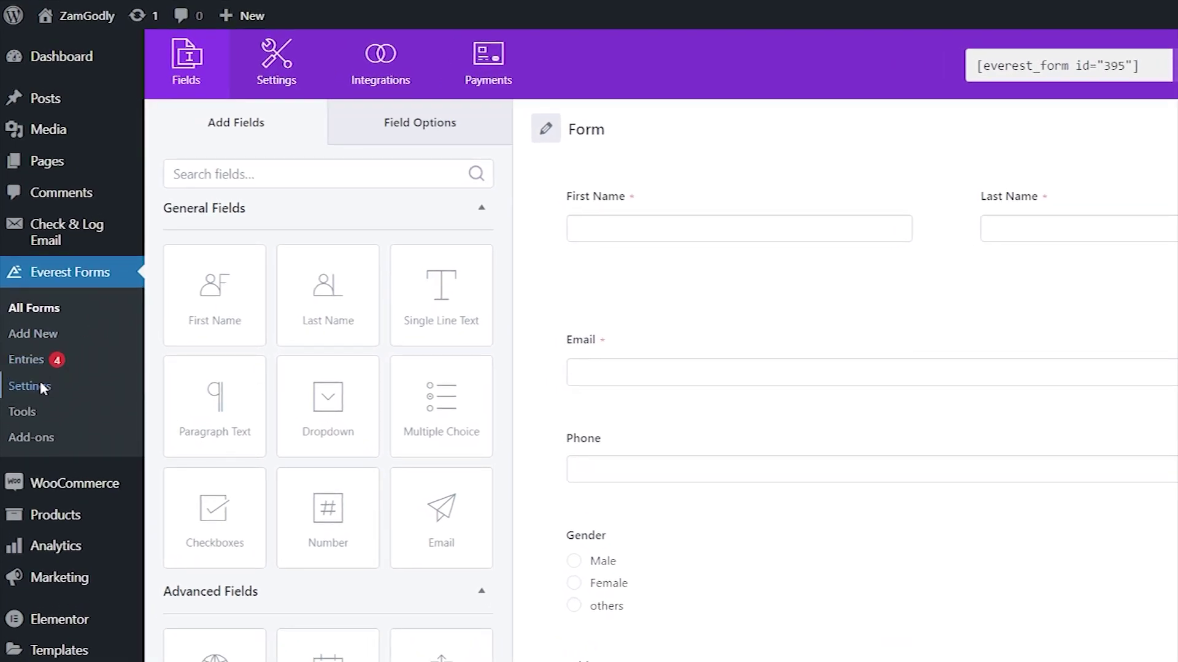
# Go to Everest Forms Settings and show the Email settings with template and test-email options.
pyautogui.click(42, 390)
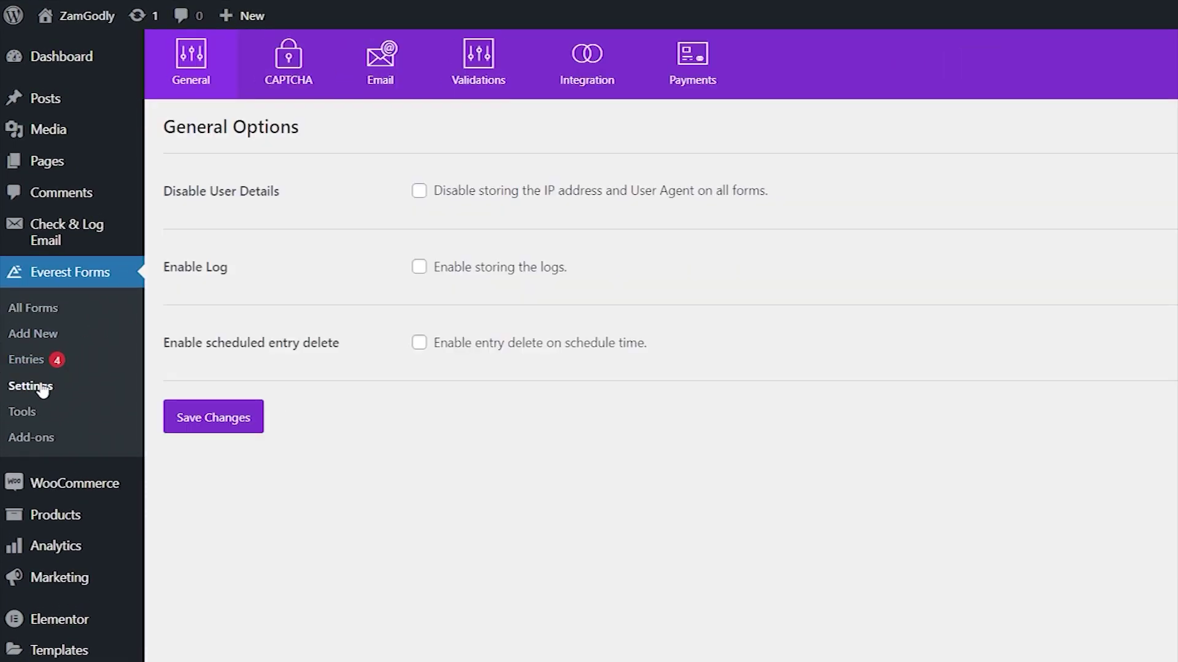
pyautogui.click(367, 82)
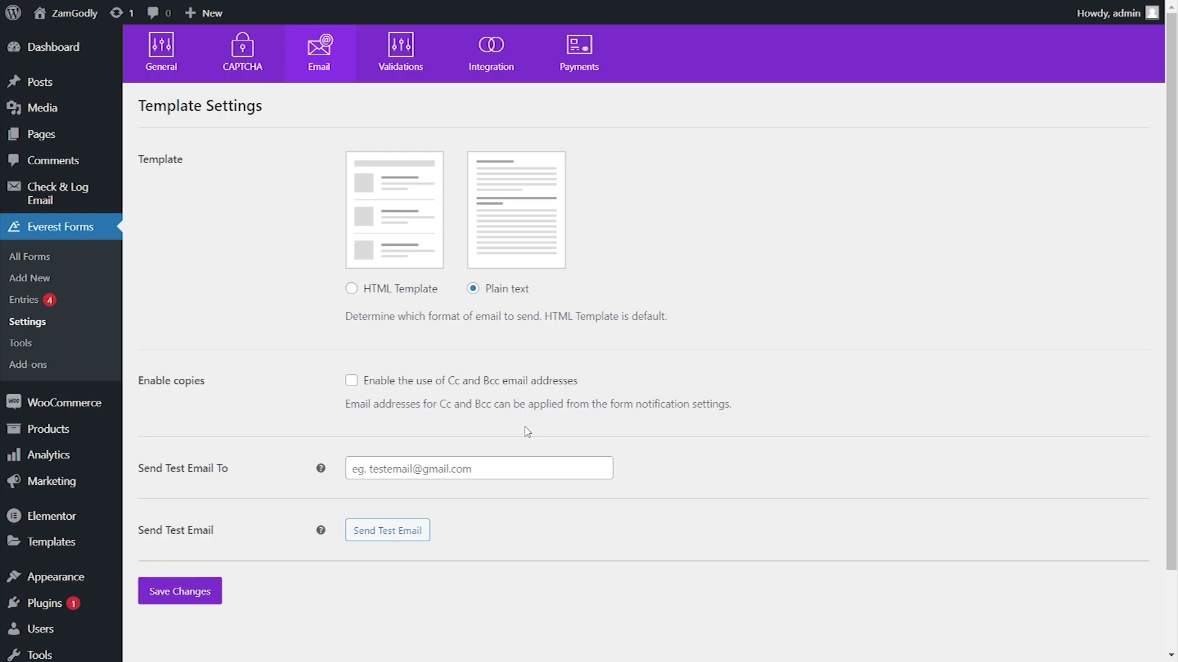
# Enter the Gmail address as the test recipient and send the test email.
pyautogui.click(460, 466)
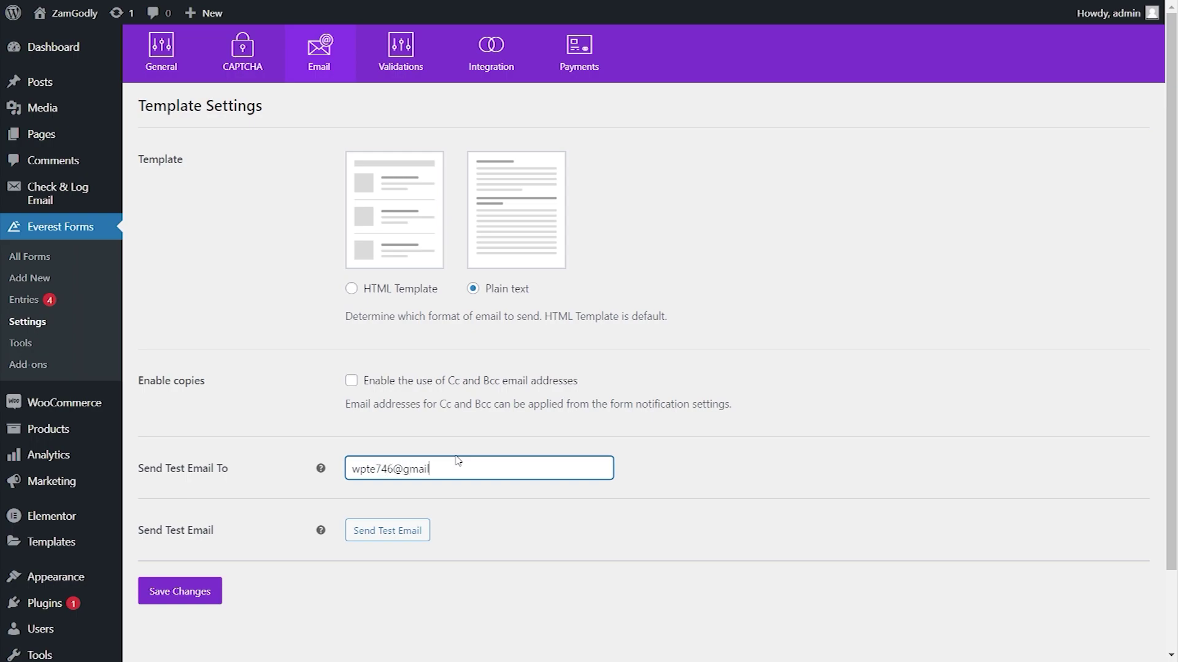
pyautogui.click(414, 531)
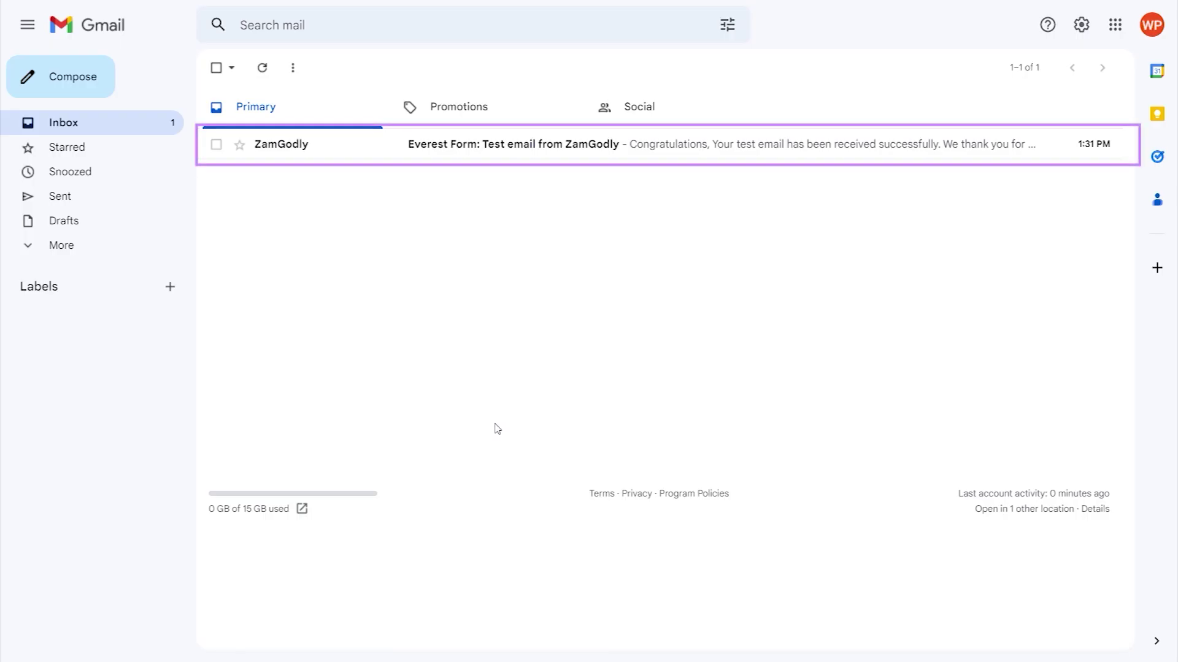
# View the 'Everest Form: Test email from ZamGodly' message in the Gmail inbox.
pyautogui.click(451, 144)
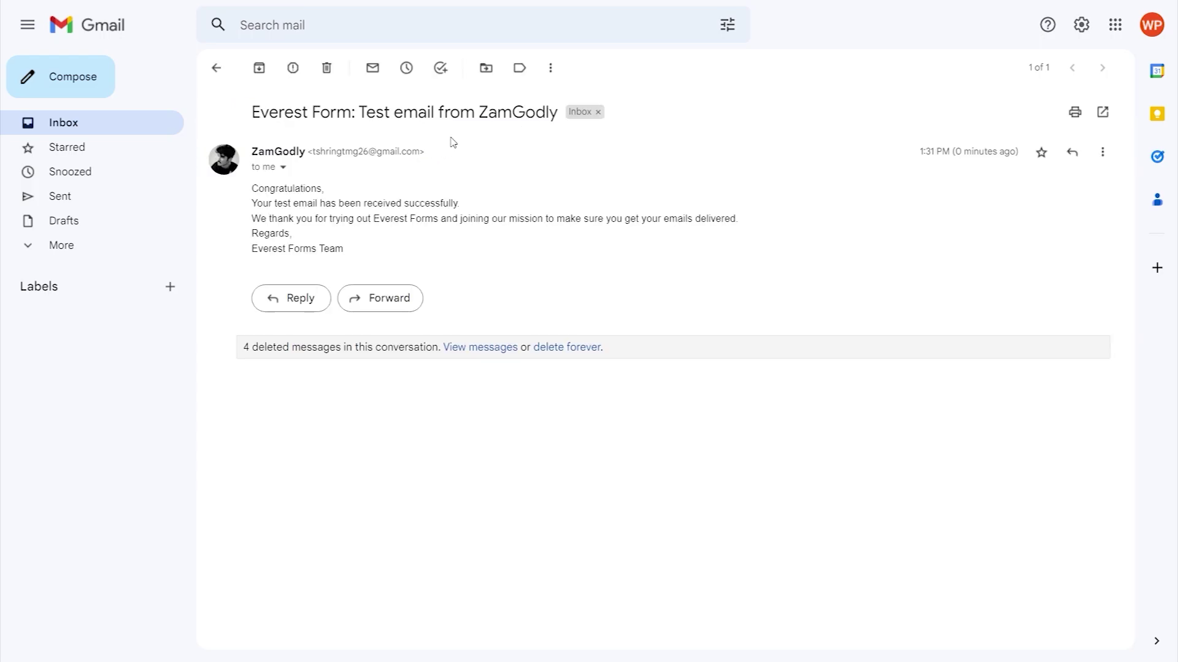